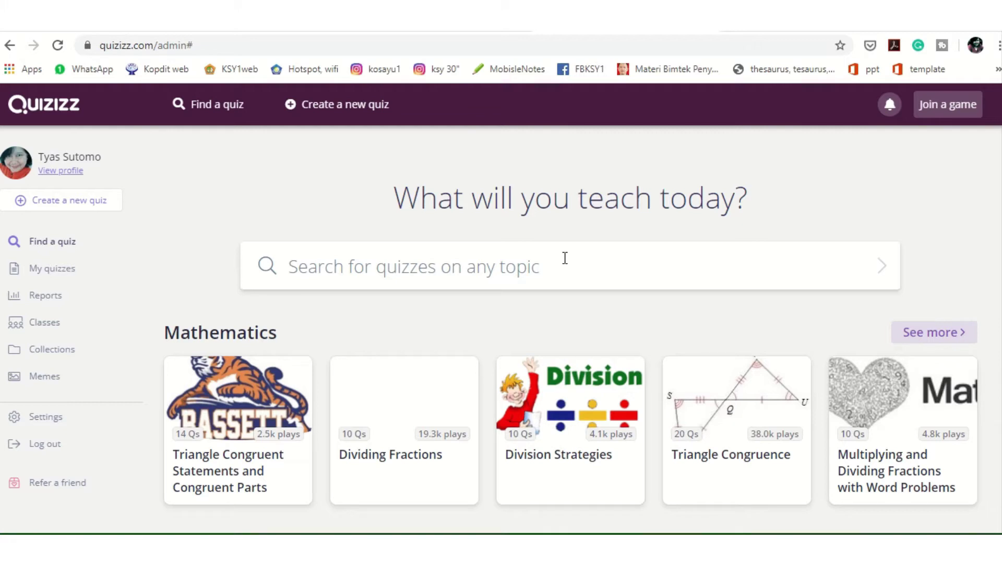
# Start a new class in the Classes area and name it Kelas Vocab Quizizz
pyautogui.click(45, 295)
pyautogui.click(49, 329)
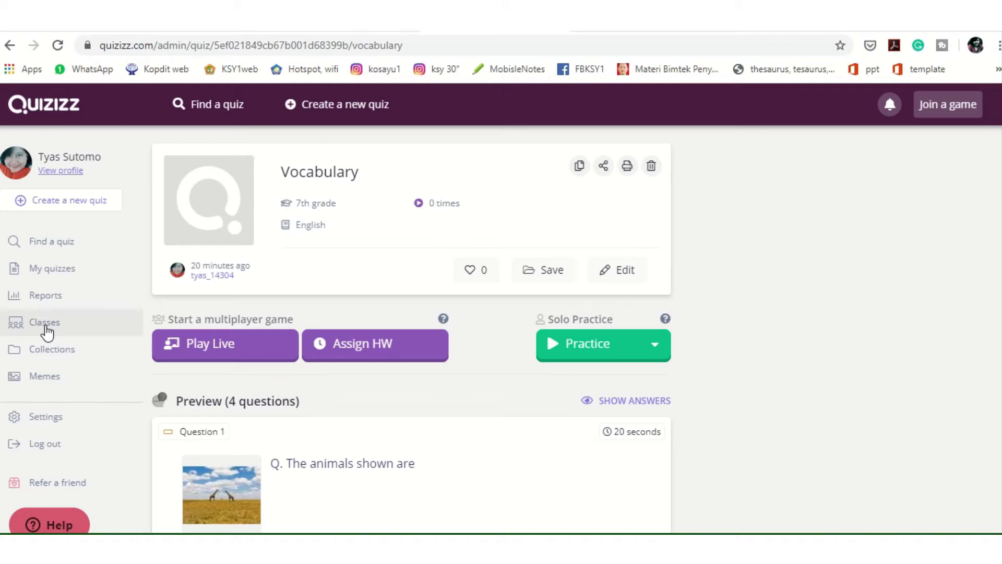
pyautogui.click(46, 323)
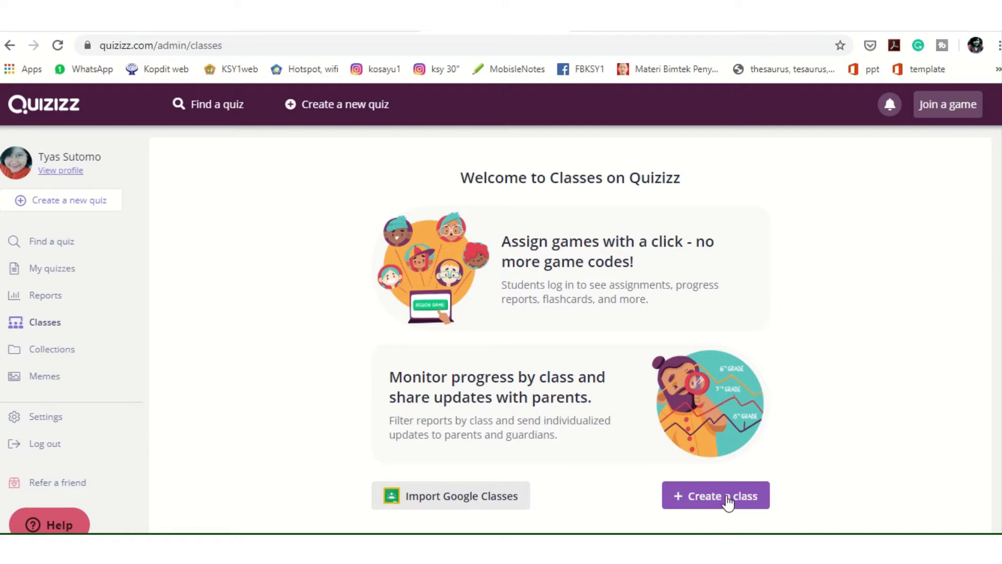
pyautogui.click(726, 497)
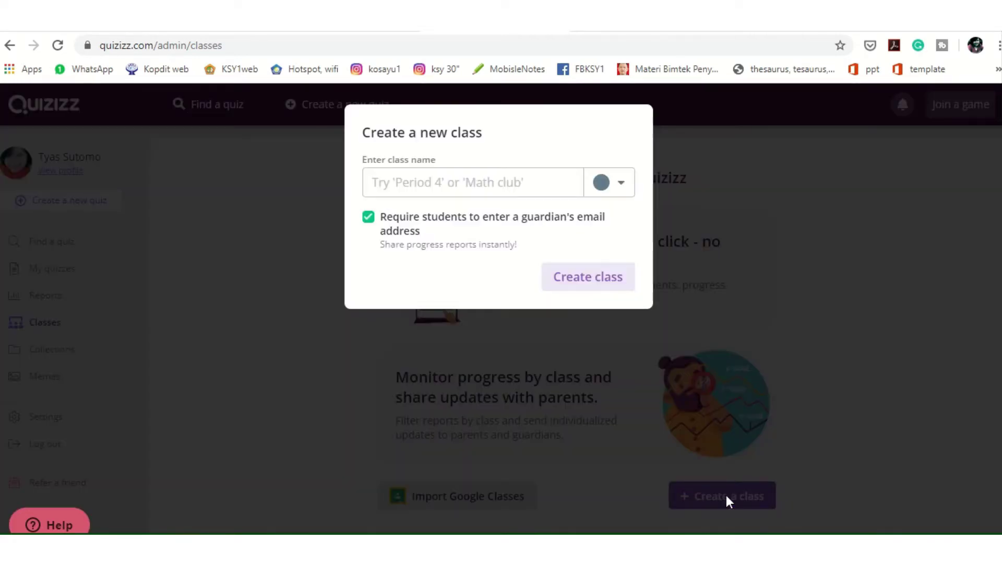
pyautogui.click(430, 182)
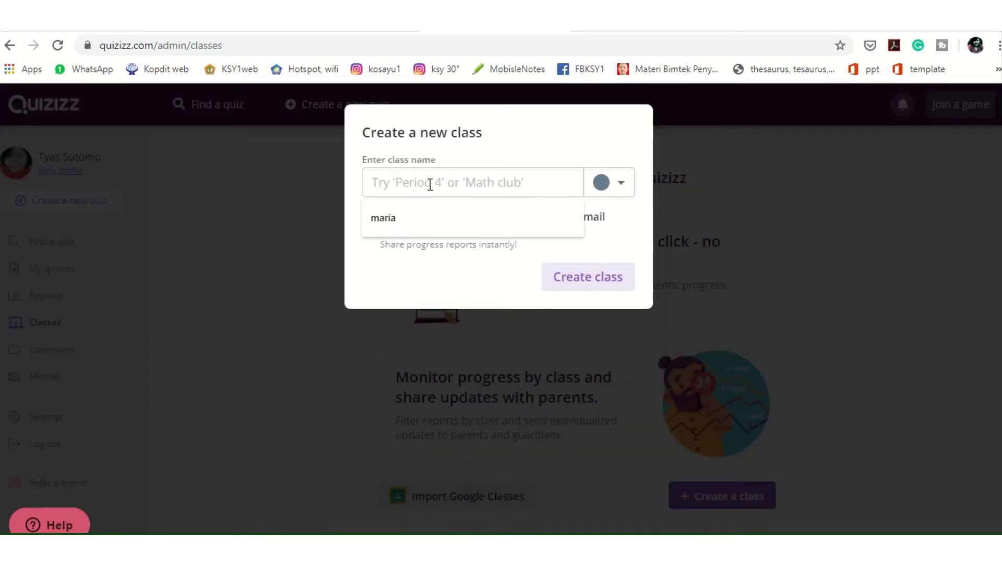
pyautogui.write('Kelas ')
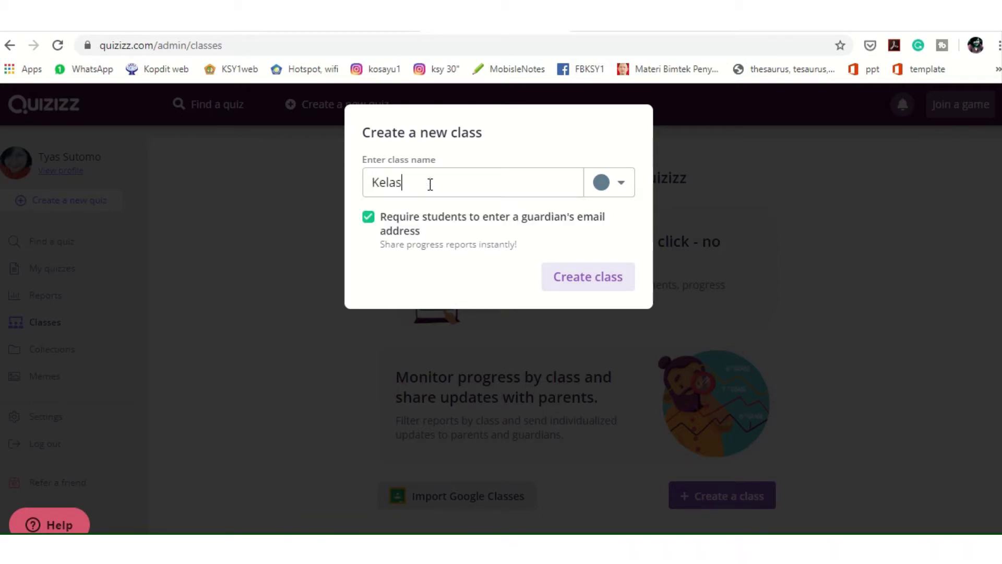
pyautogui.write('Vocab Quizizz')
# Create the class with a yellow colour code and without requiring students to enter a guardian's email address
pyautogui.click(623, 189)
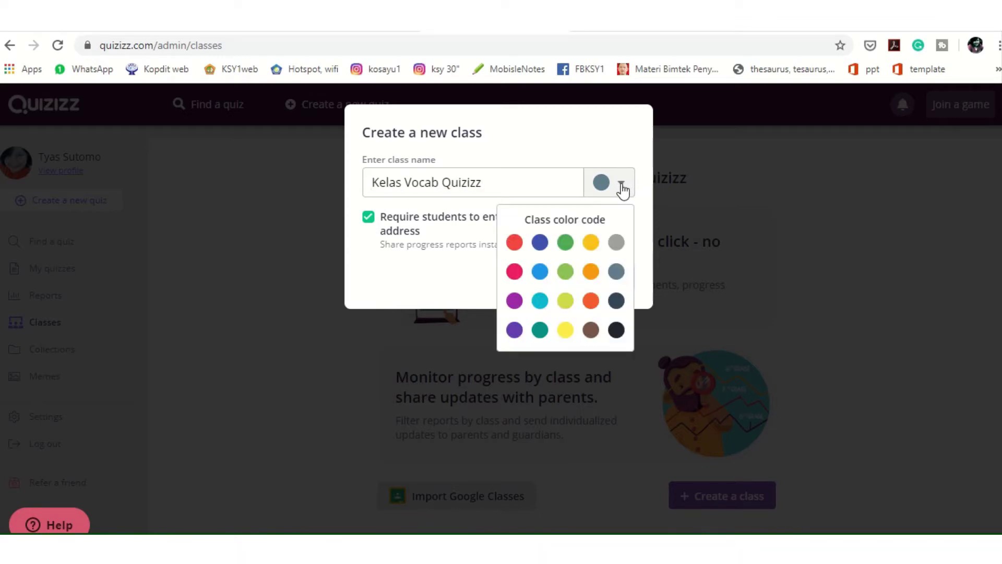
pyautogui.click(591, 244)
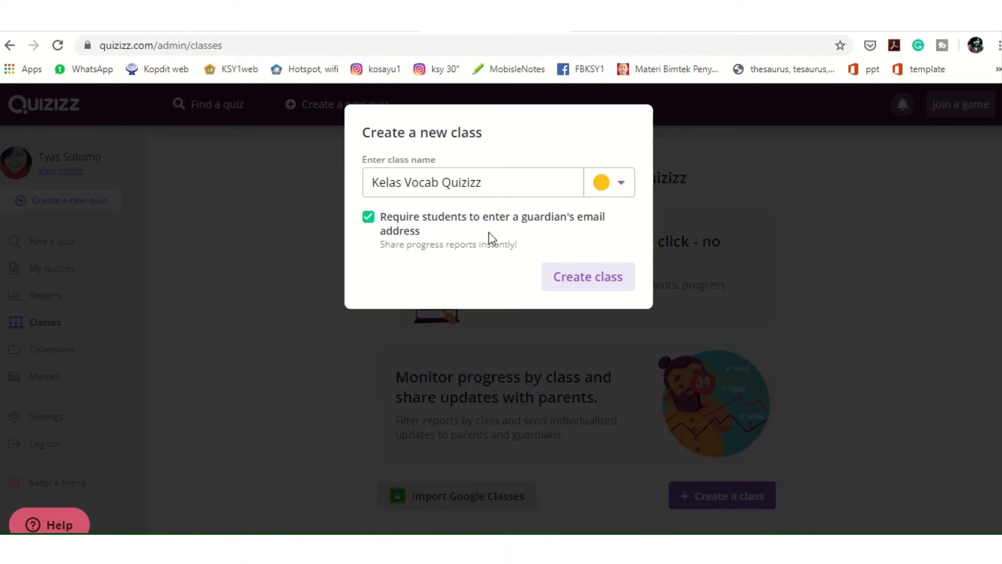
pyautogui.click(368, 218)
pyautogui.click(588, 281)
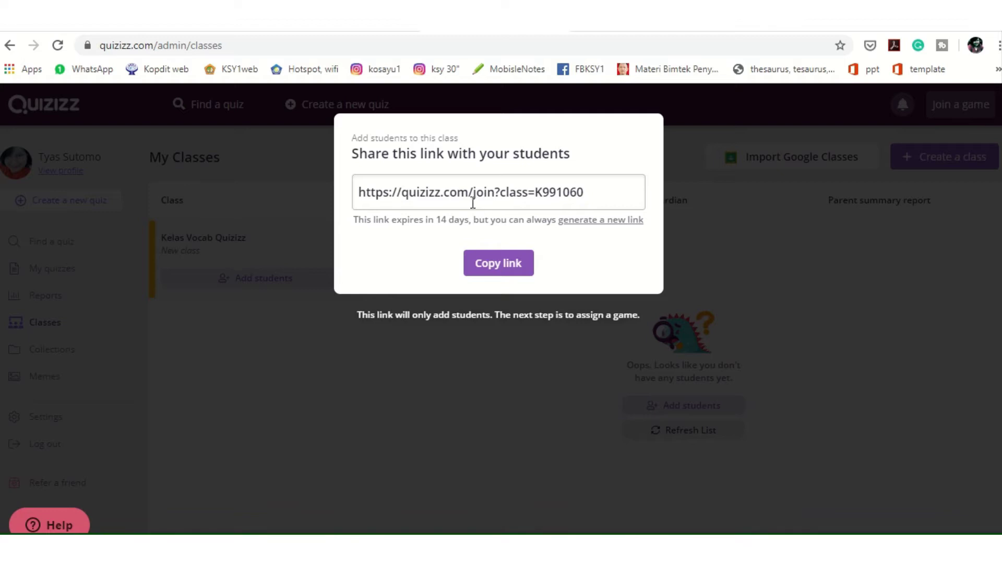
# Copy the student join link for Kelas Vocab Quizizz and refresh the class's student list
pyautogui.click(506, 272)
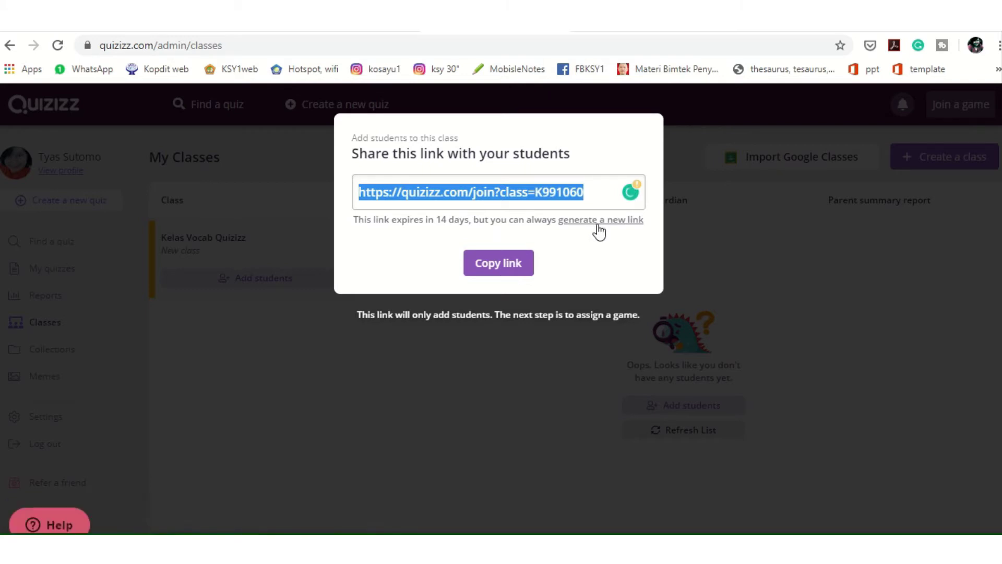
pyautogui.click(493, 323)
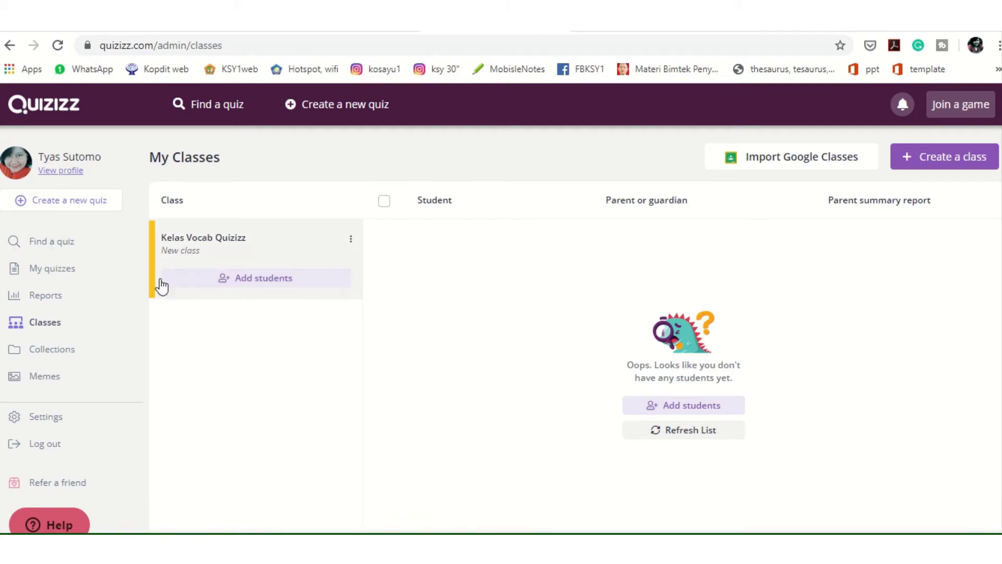
pyautogui.click(260, 284)
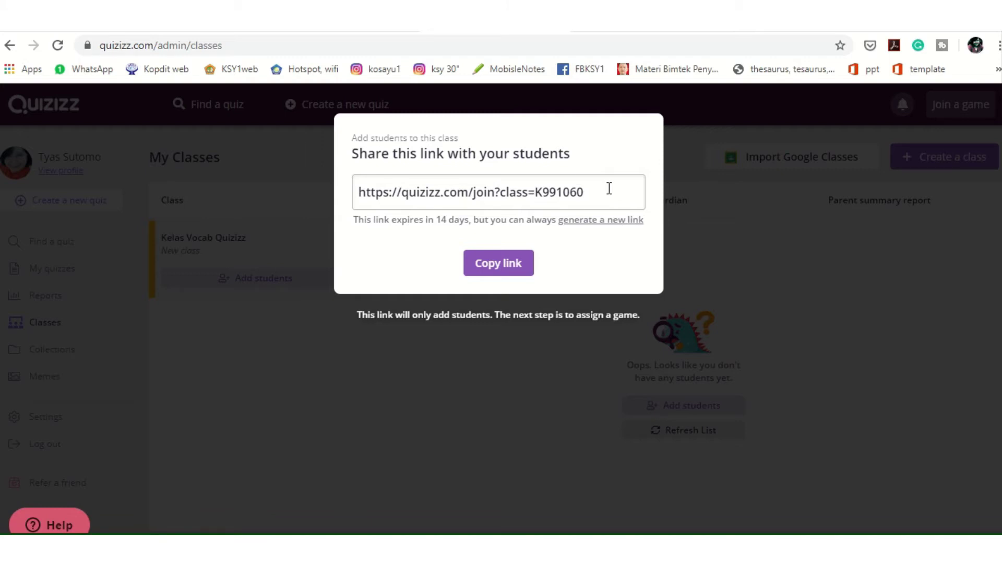
pyautogui.click(500, 376)
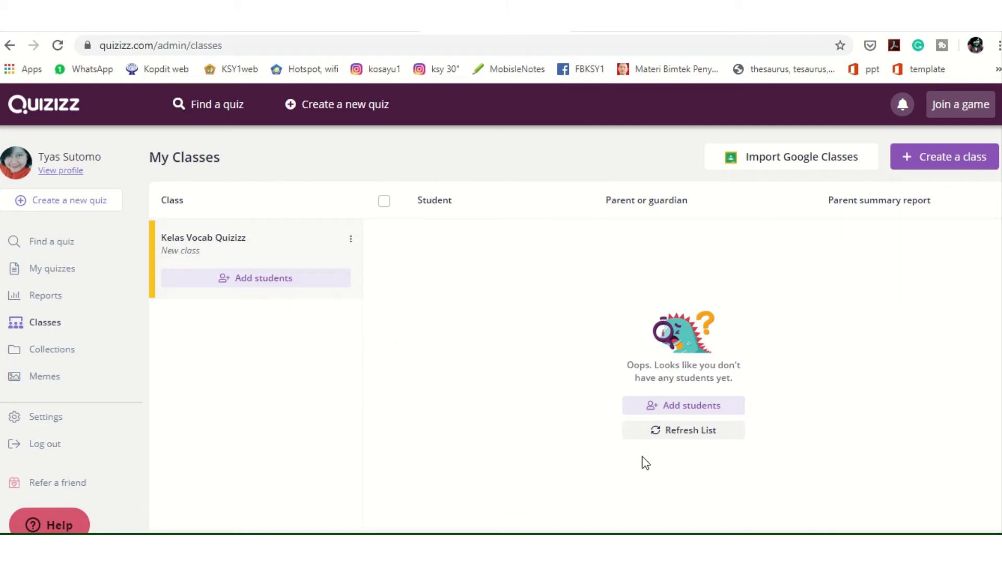
pyautogui.click(692, 437)
# Import only the Bahasa Inggris untuk Guru class from Google Classes, without requiring a guardian's email address
pyautogui.click(790, 160)
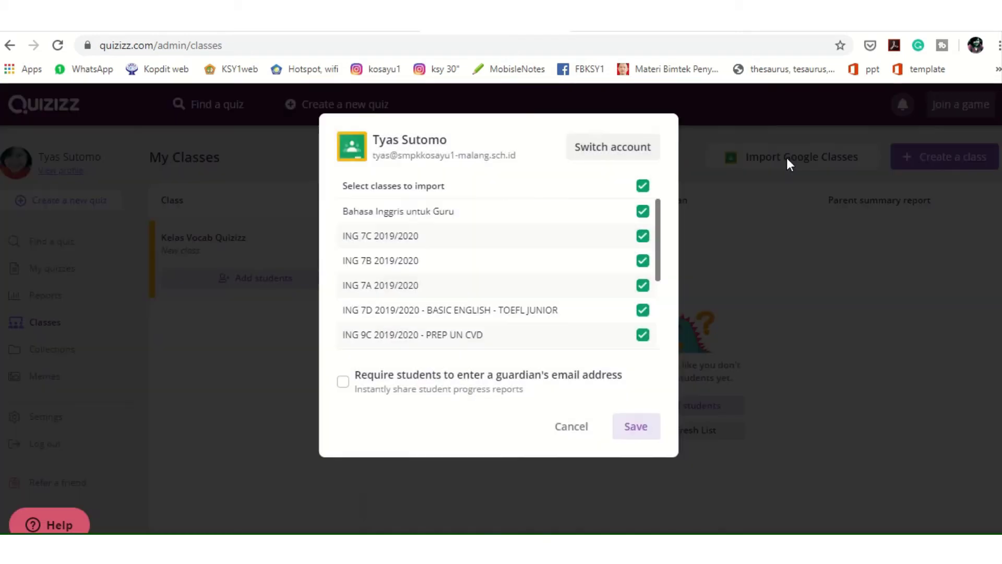
pyautogui.click(642, 187)
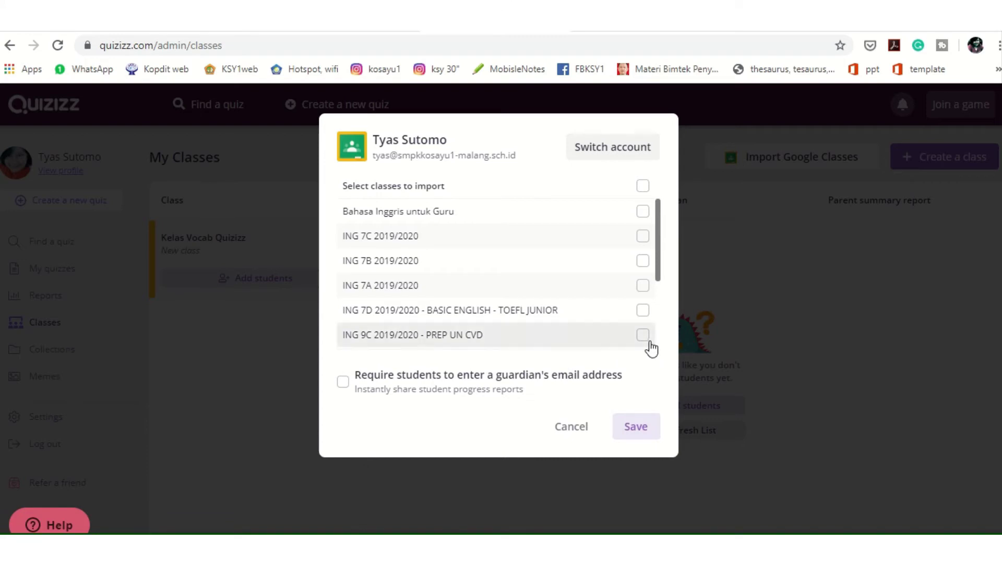
pyautogui.click(642, 212)
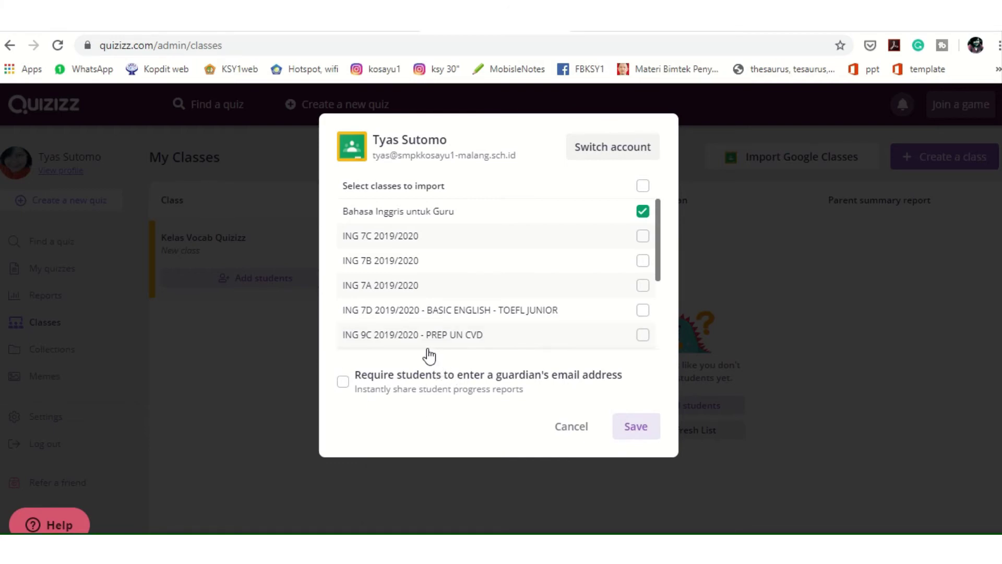
pyautogui.click(343, 386)
pyautogui.click(344, 389)
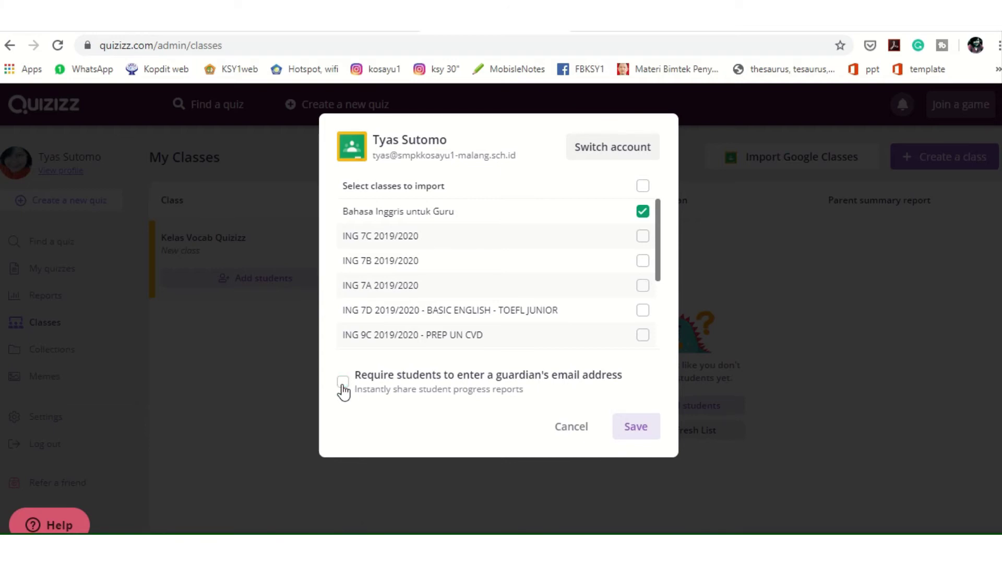
pyautogui.click(607, 152)
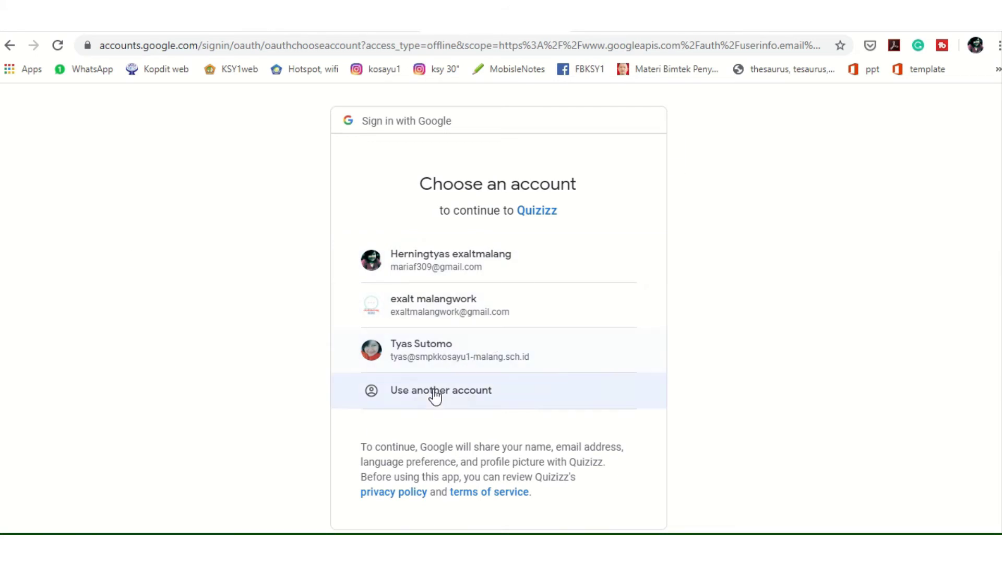
pyautogui.click(418, 359)
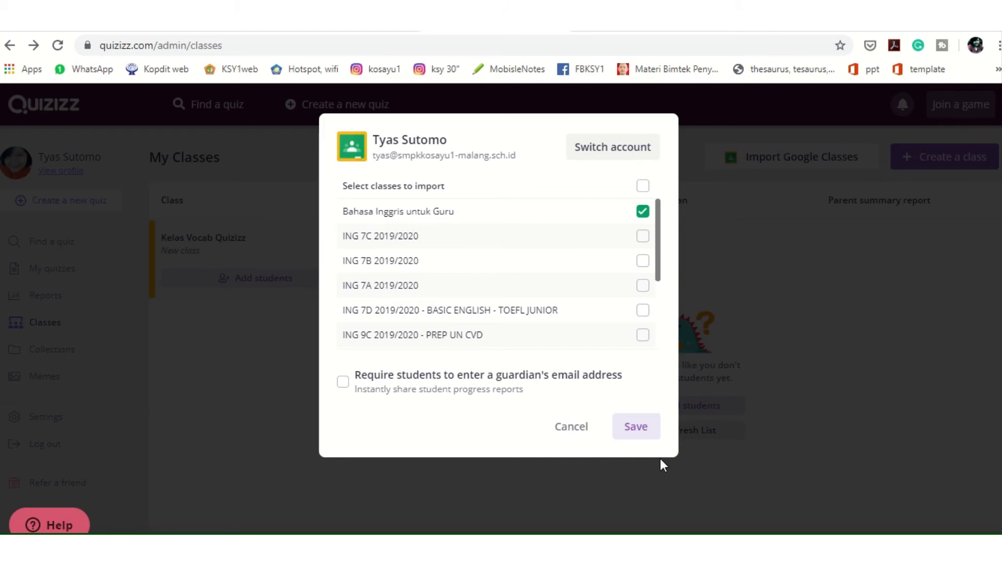
pyautogui.click(638, 429)
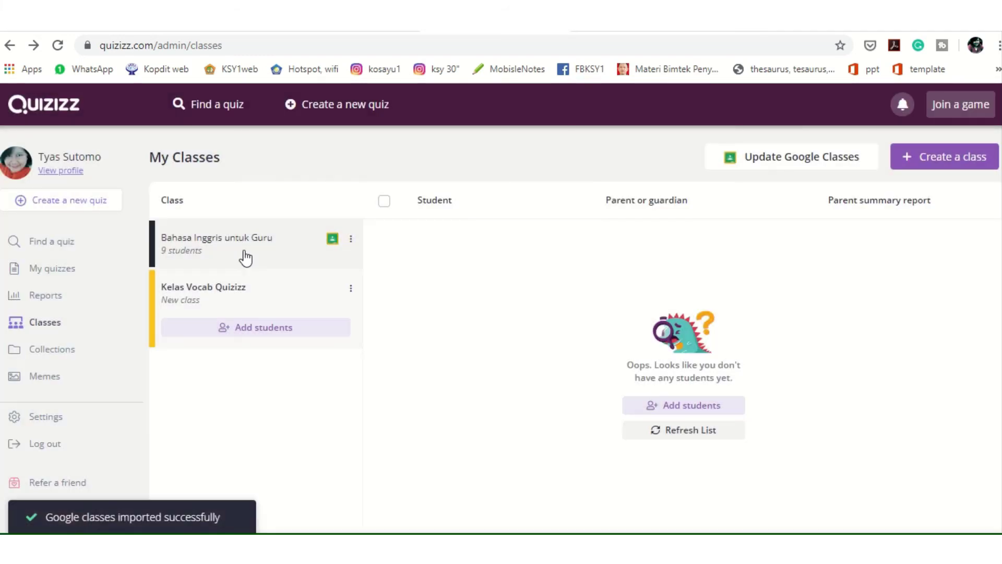
# Show the students of Bahasa Inggris untuk Guru and update that class from Google Classes
pyautogui.click(244, 256)
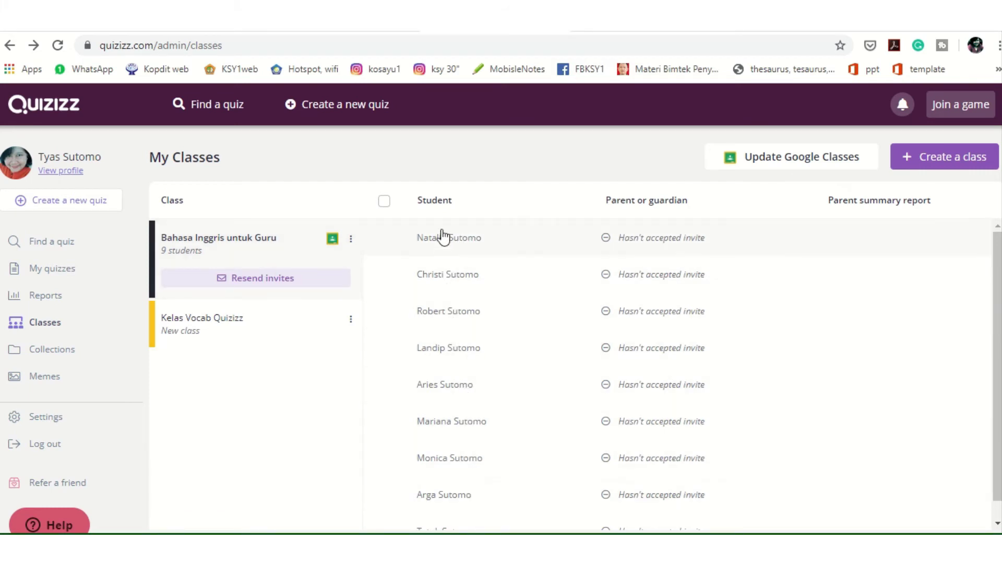
pyautogui.click(783, 163)
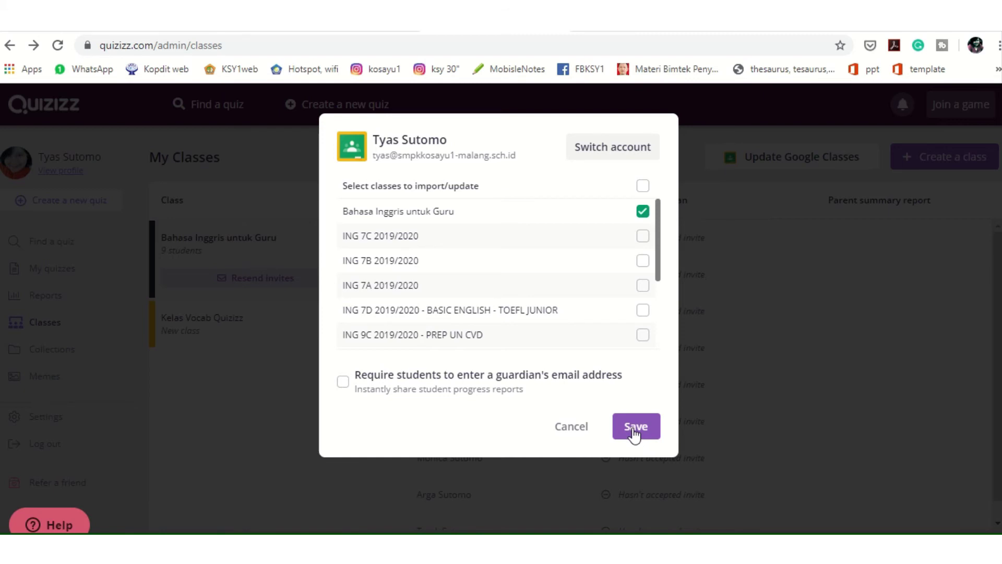
pyautogui.click(633, 429)
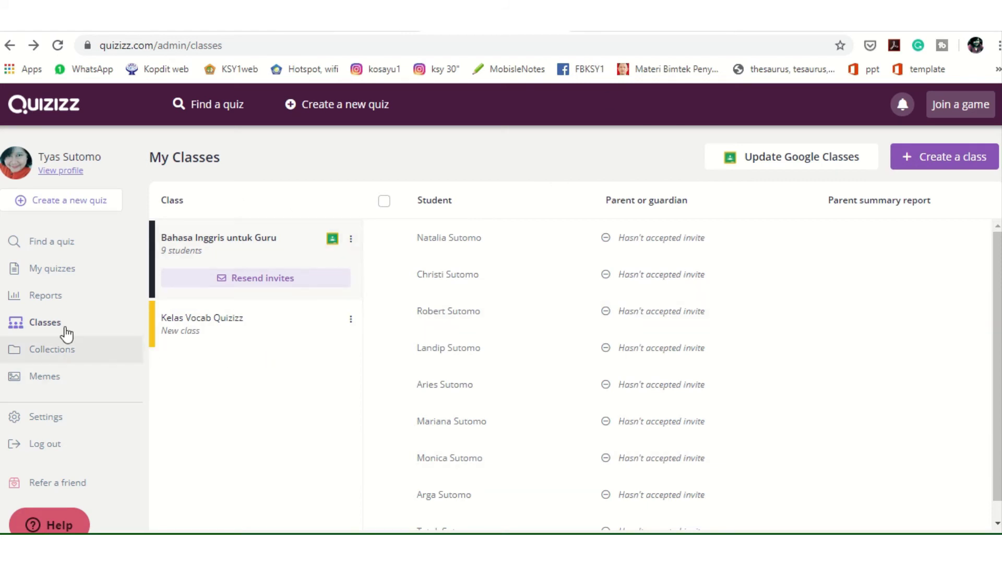
# Open the Vocabulary quiz from the personal quizzes and start assigning it as homework
pyautogui.click(64, 279)
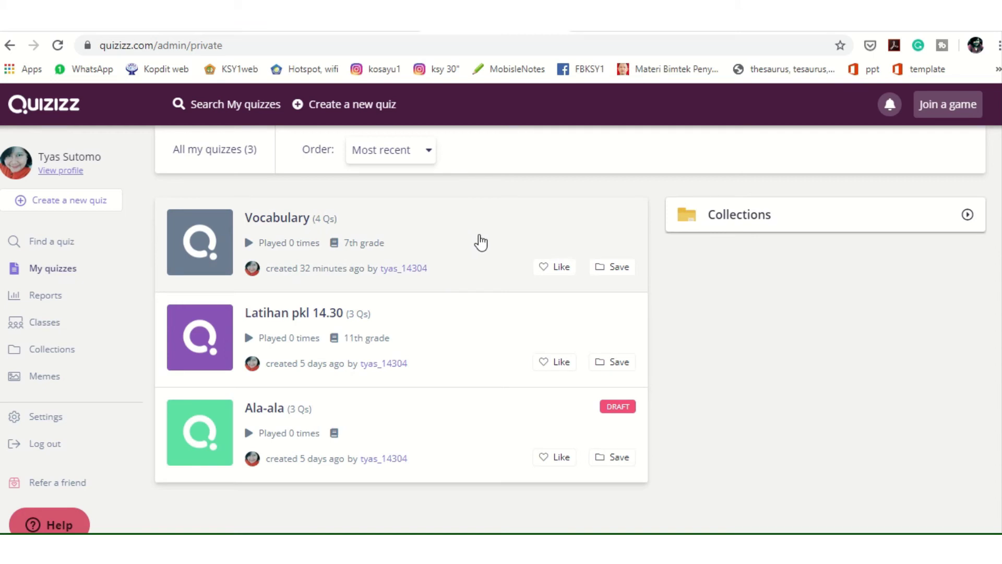
pyautogui.click(479, 239)
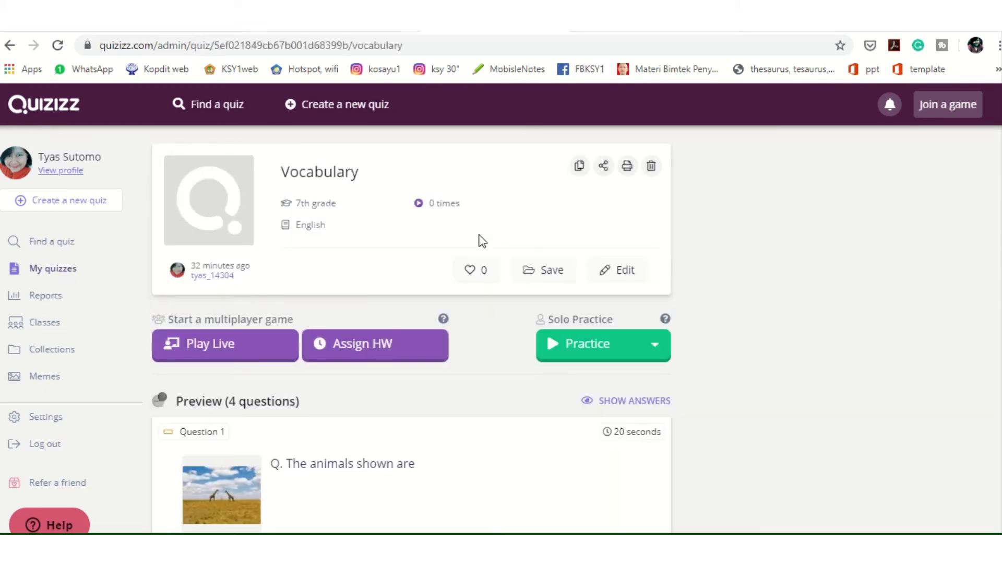
pyautogui.scroll(-1, 814, 347)
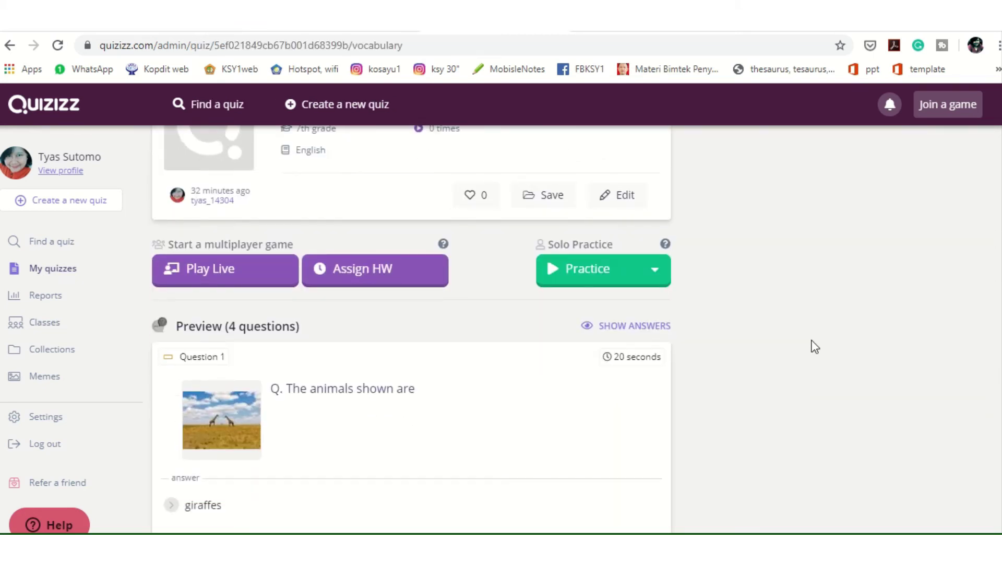
pyautogui.click(350, 281)
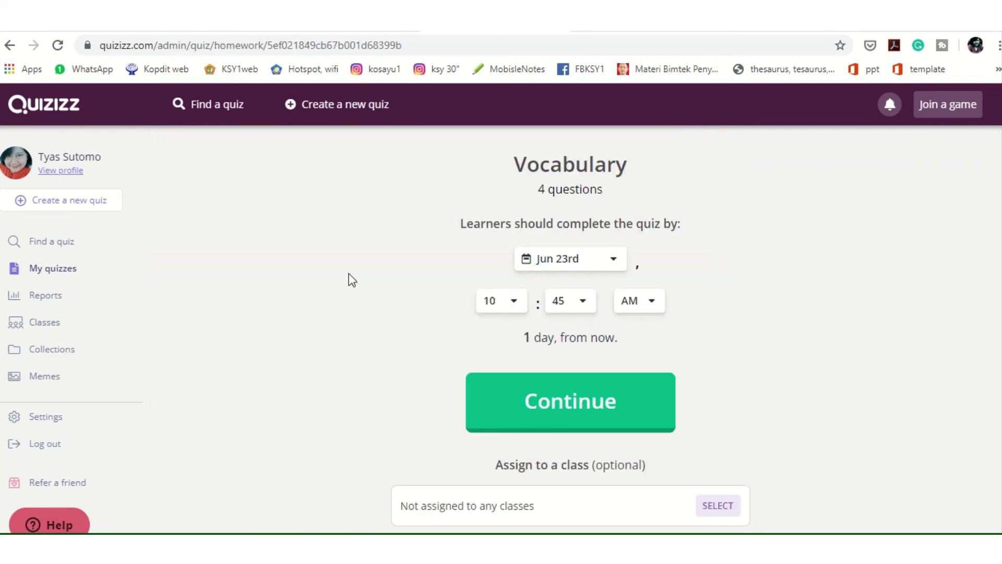
pyautogui.click(615, 263)
pyautogui.click(615, 264)
pyautogui.click(514, 303)
pyautogui.click(587, 311)
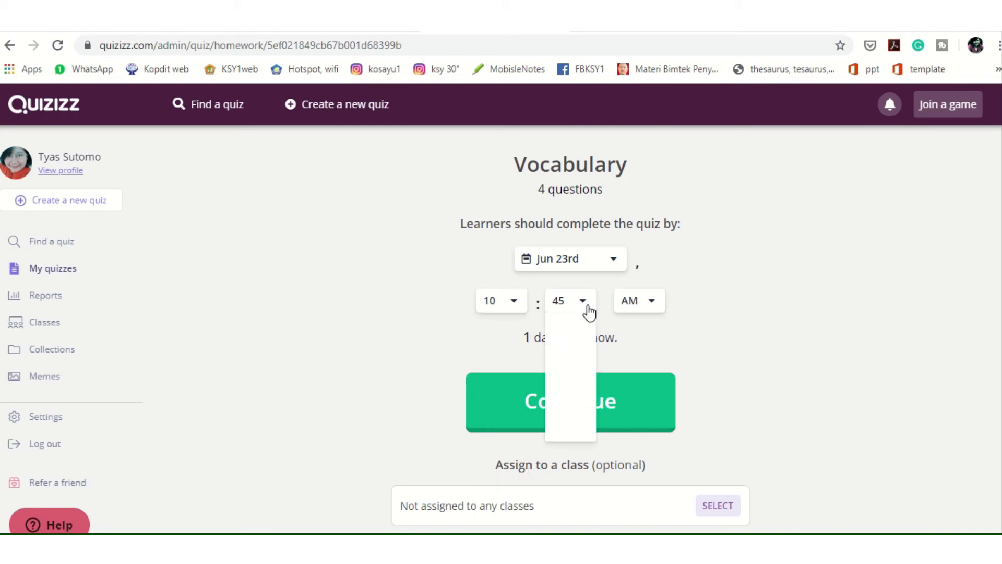
pyautogui.click(653, 308)
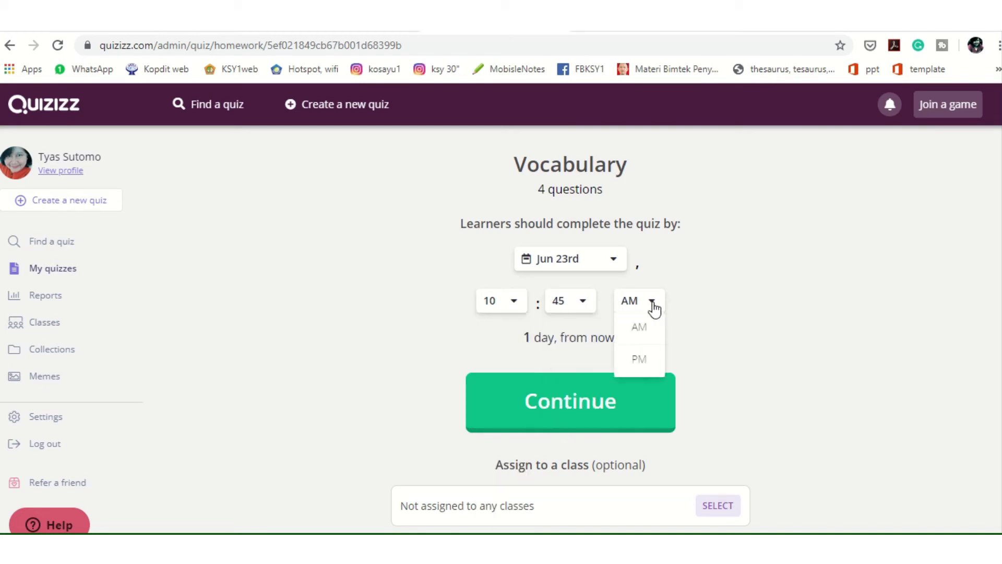
pyautogui.click(824, 302)
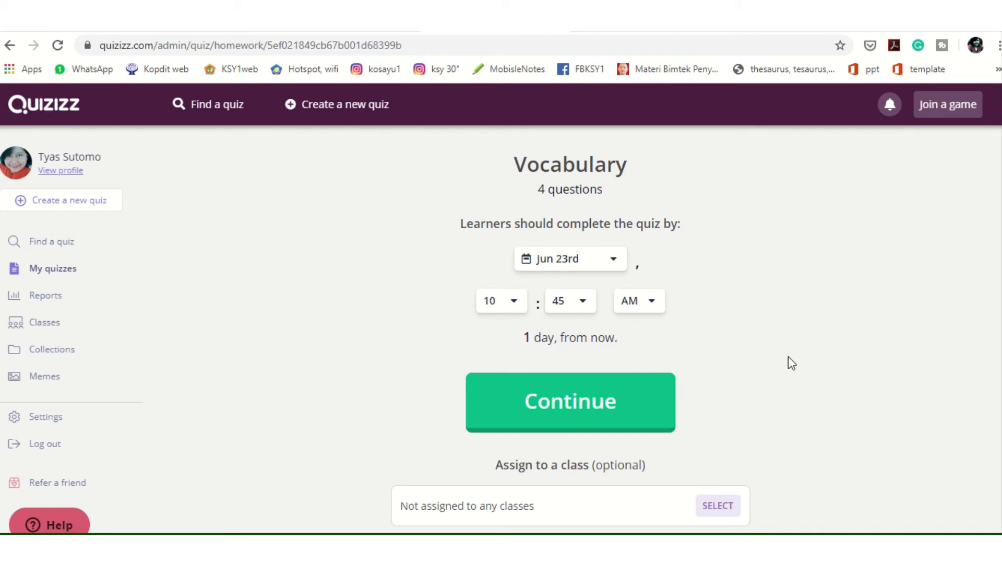
# Set the homework's Show answers in-game option to Off in the general settings
pyautogui.scroll(-3, 788, 365)
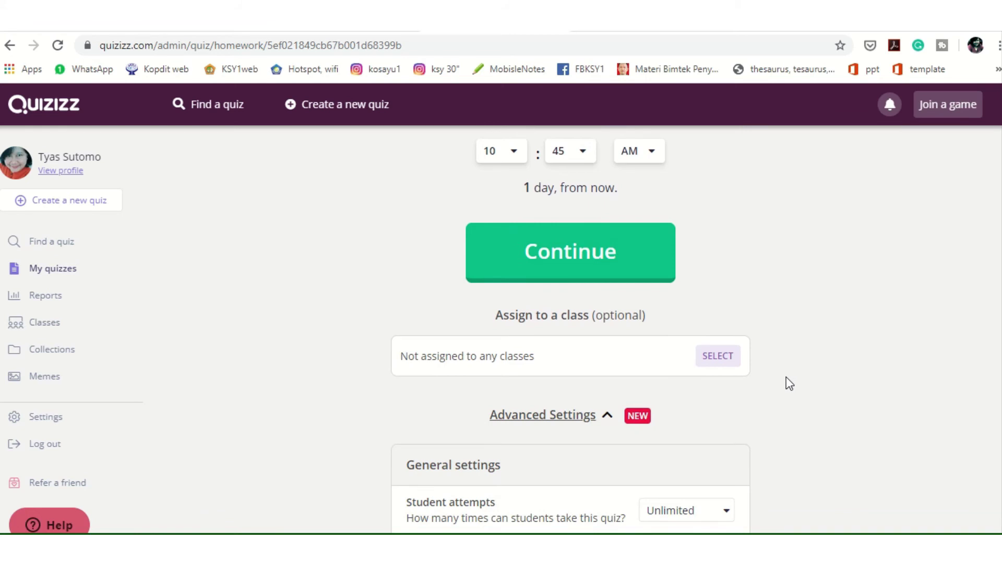
pyautogui.scroll(-2, 786, 378)
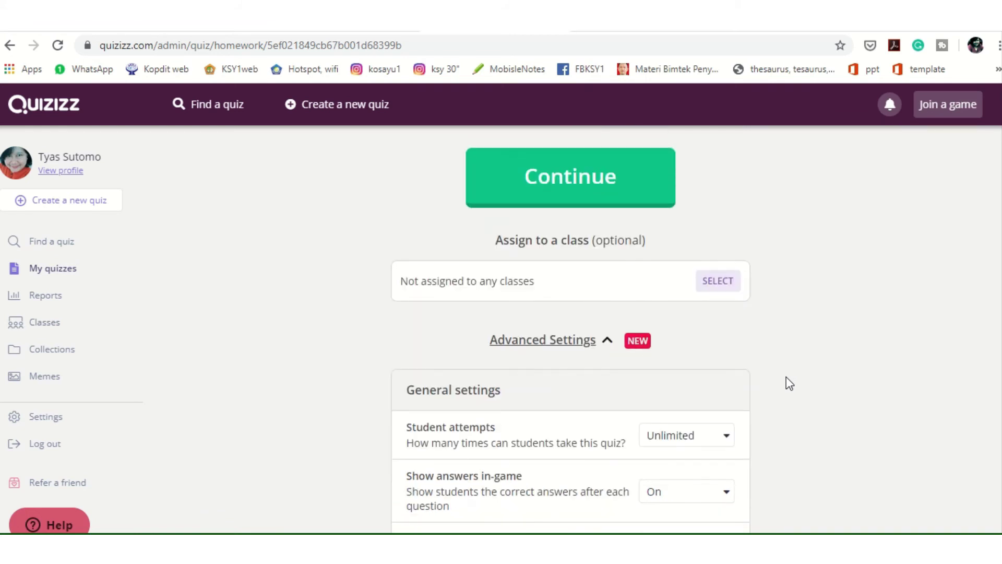
pyautogui.scroll(-3, 786, 377)
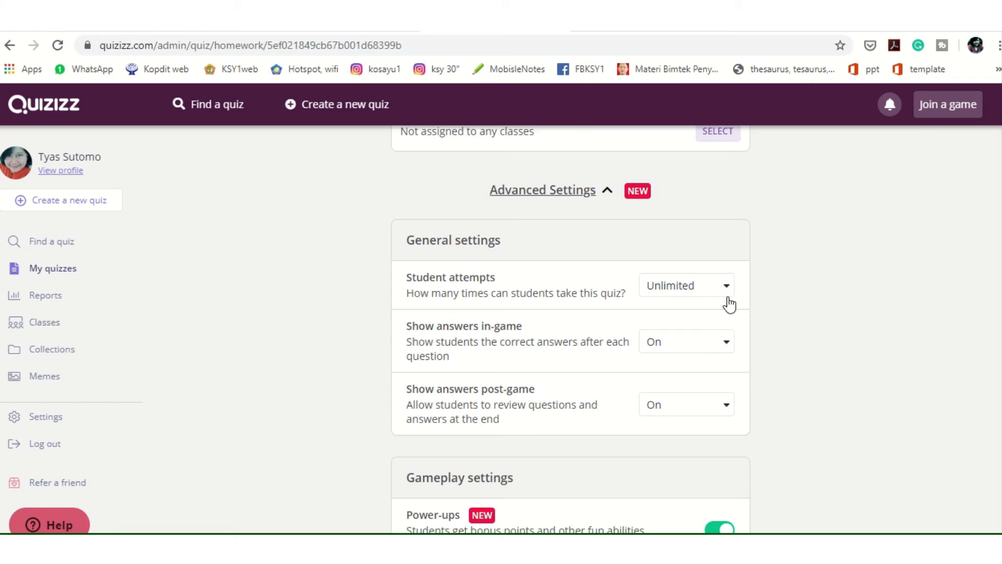
pyautogui.scroll(-3, 838, 334)
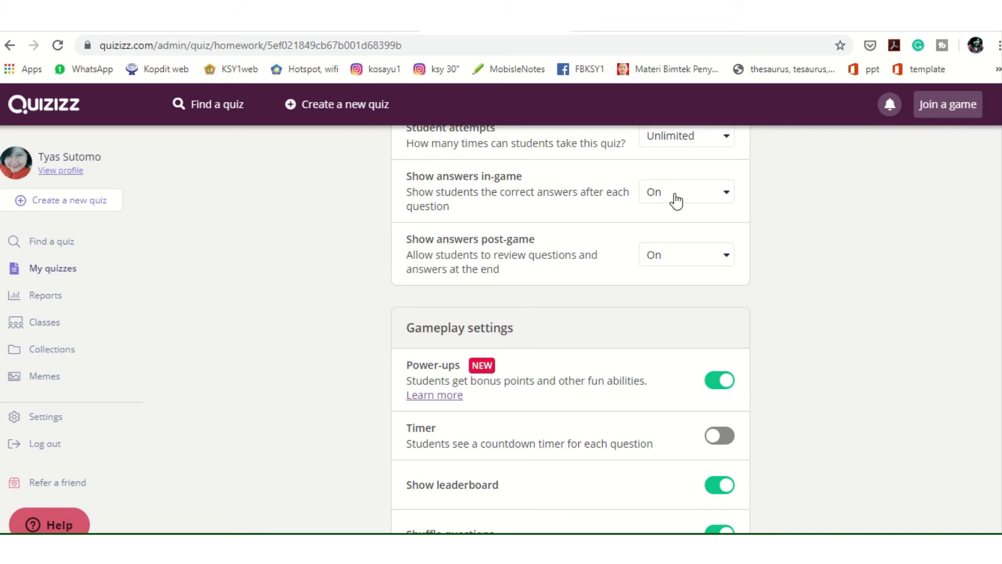
pyautogui.click(729, 198)
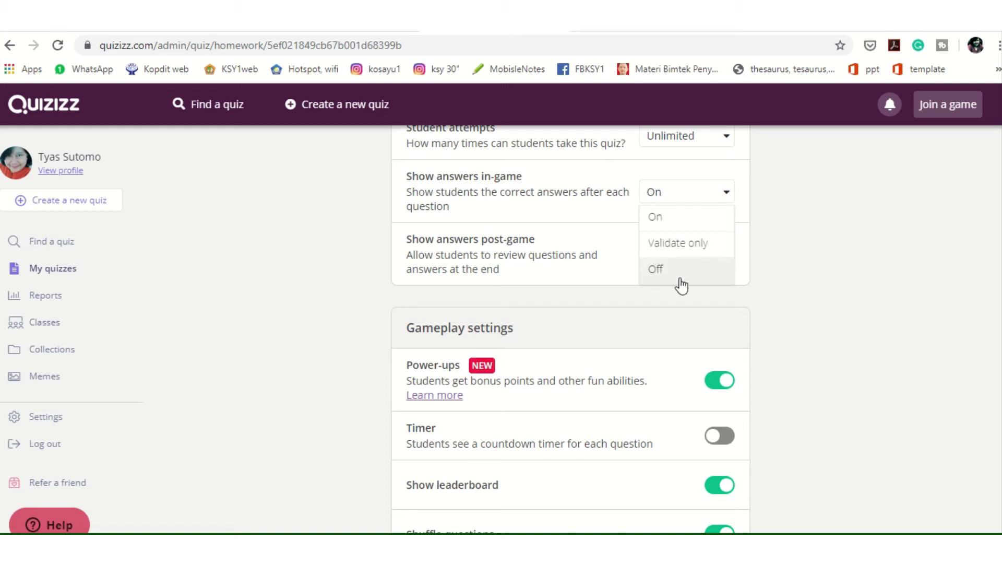
pyautogui.click(679, 278)
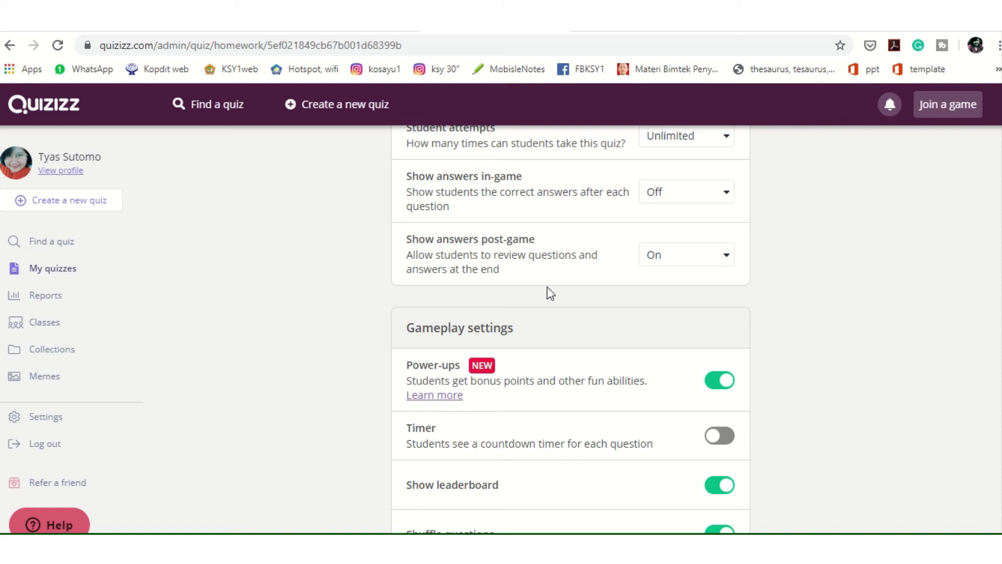
# Try limiting the homework's student attempts to 2 in the general settings
pyautogui.scroll(2, 809, 270)
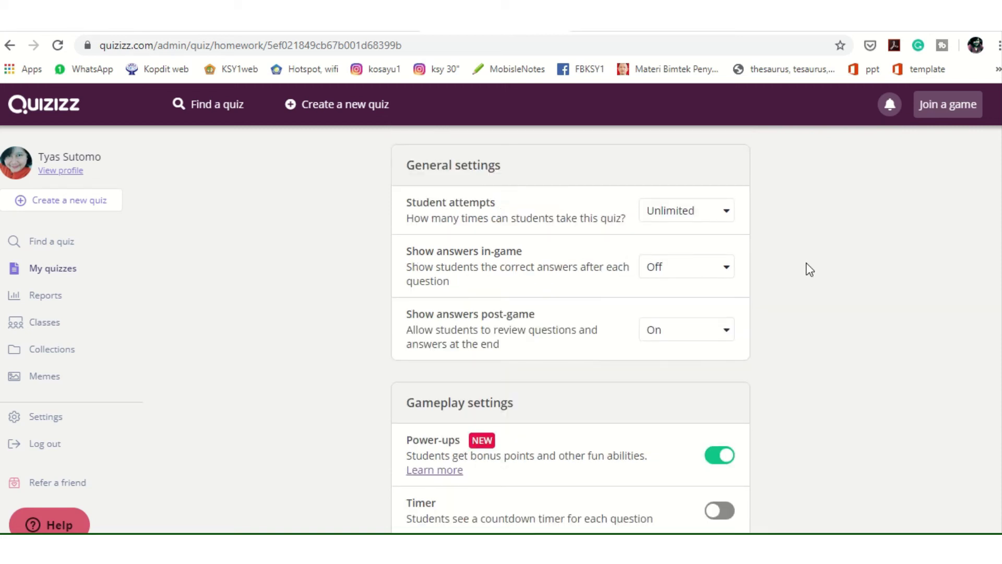
pyautogui.click(726, 215)
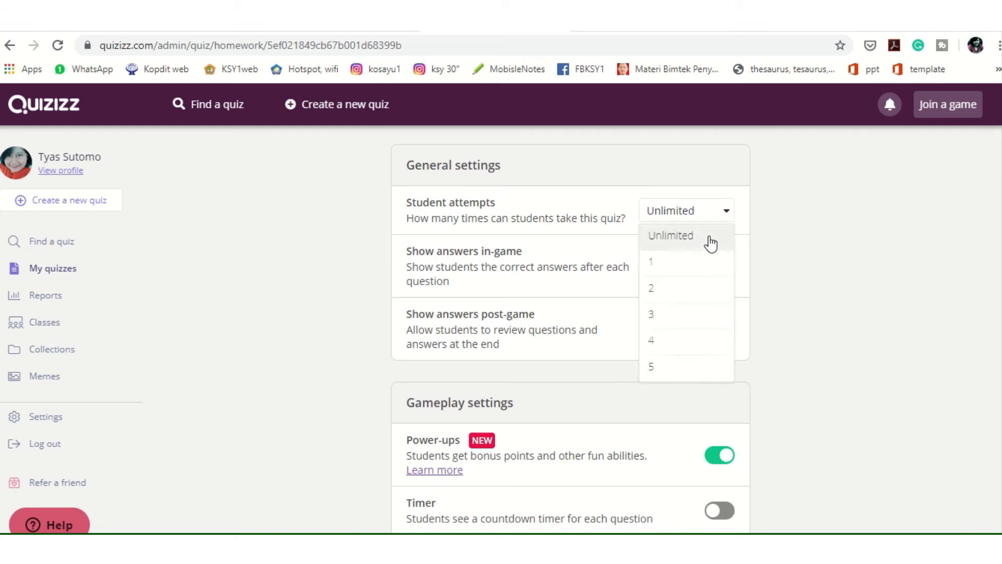
pyautogui.click(672, 296)
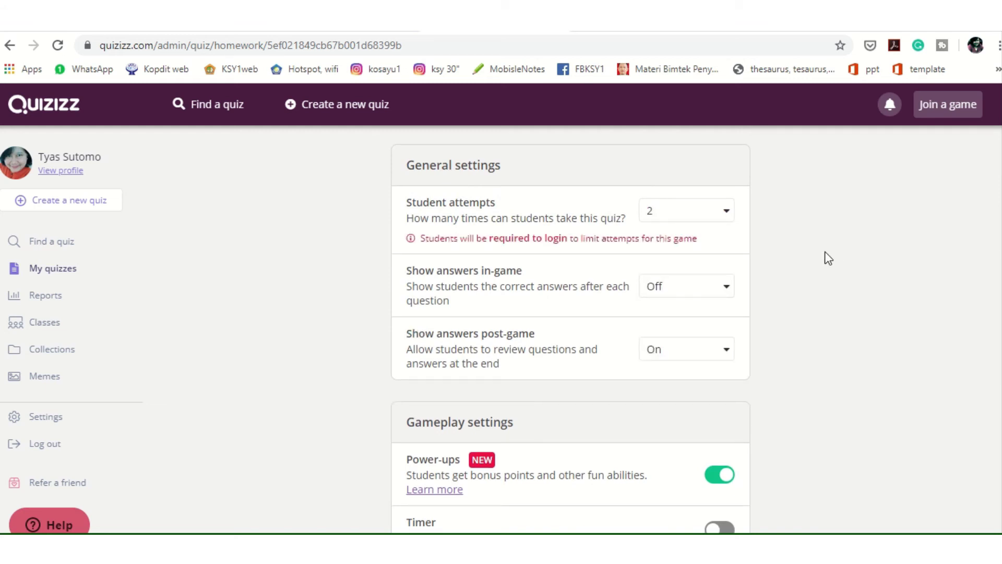
# Set the homework's Show answers post-game option to Off and return Student attempts to Unlimited
pyautogui.click(726, 359)
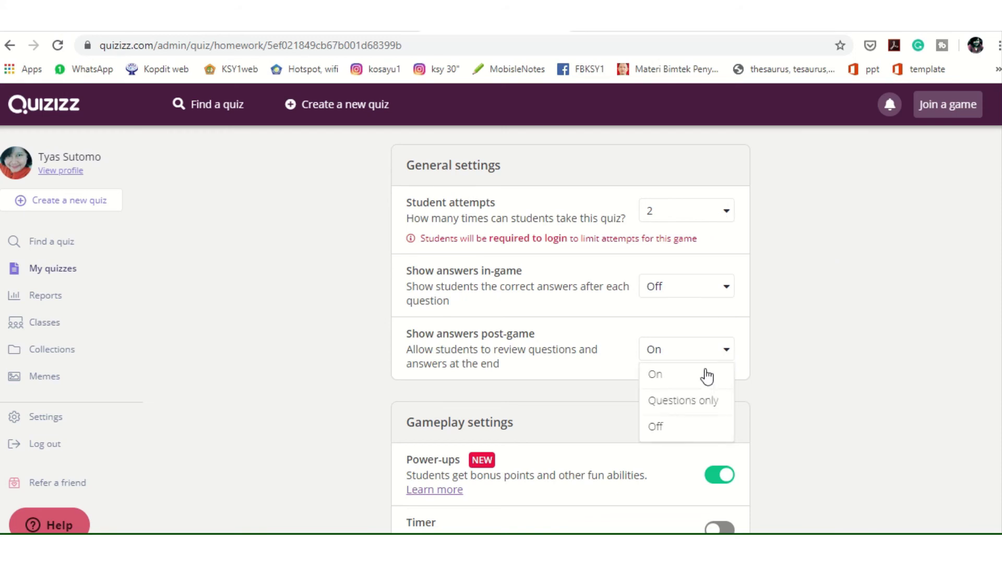
pyautogui.click(659, 429)
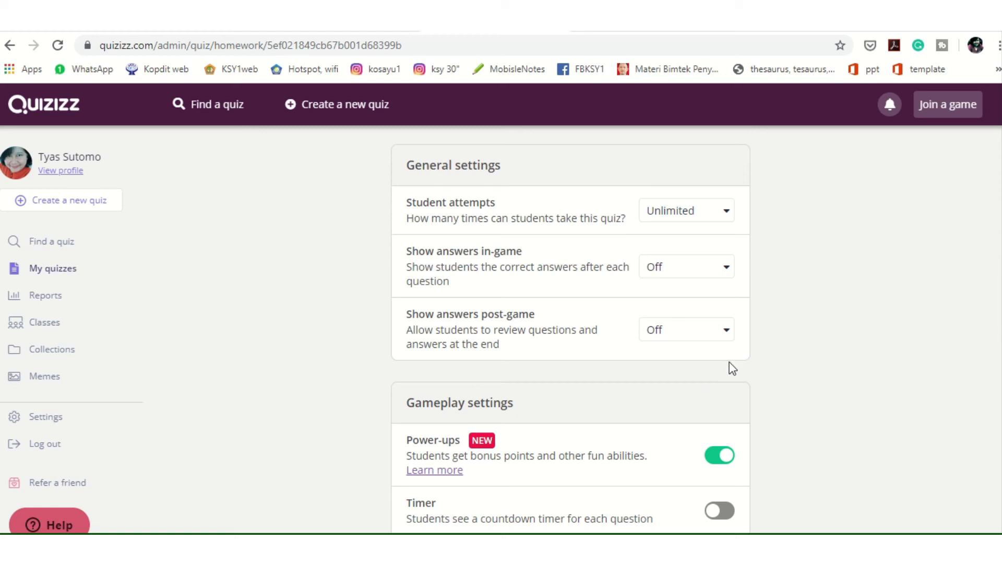
pyautogui.scroll(1, 748, 367)
# Turn off Show leaderboard, Shuffle questions, Shuffle answer options and Play music in the homework's gameplay settings
pyautogui.scroll(-5, 747, 367)
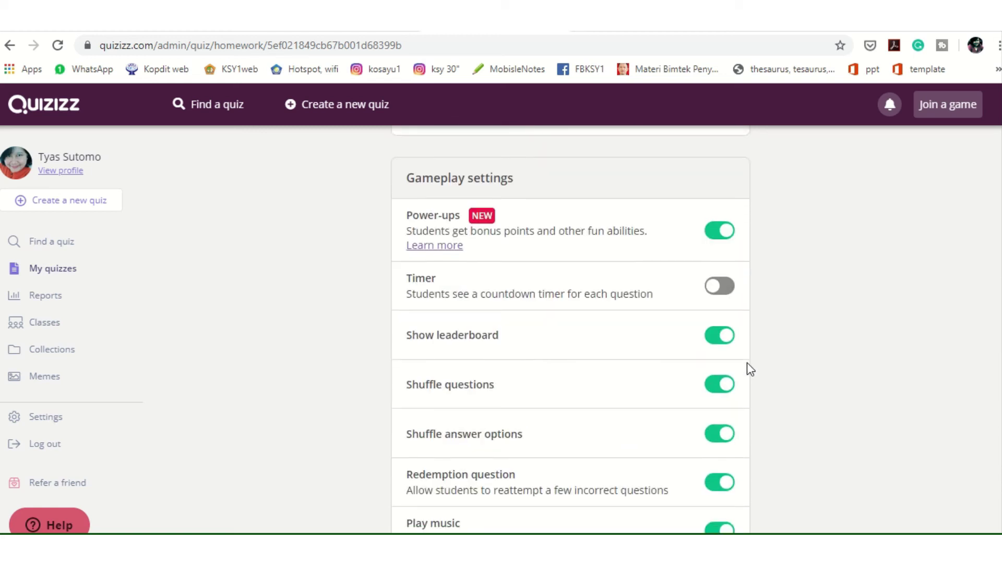
pyautogui.scroll(-2, 750, 368)
pyautogui.scroll(2, 750, 368)
pyautogui.scroll(-1, 808, 344)
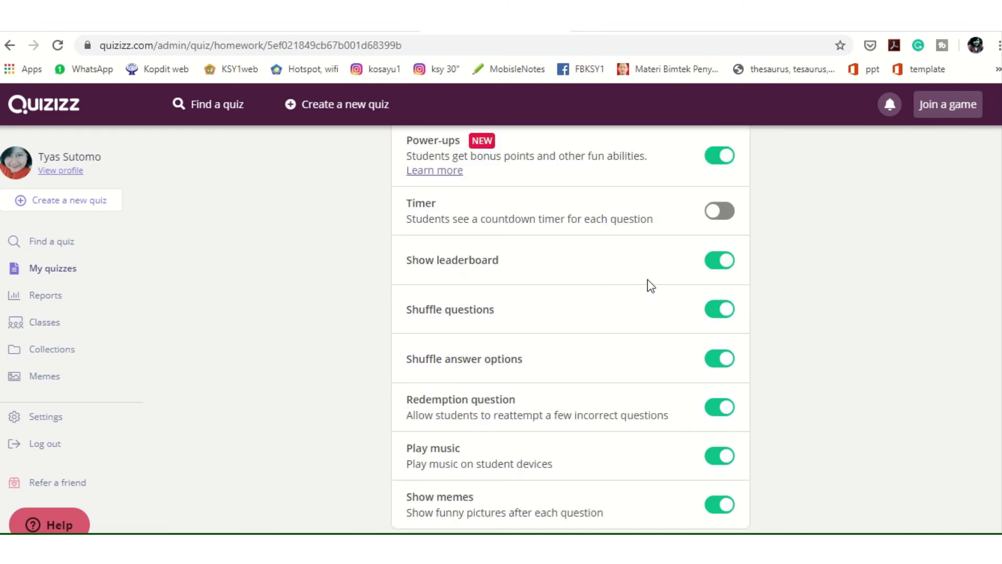
pyautogui.click(716, 261)
pyautogui.scroll(-1, 774, 341)
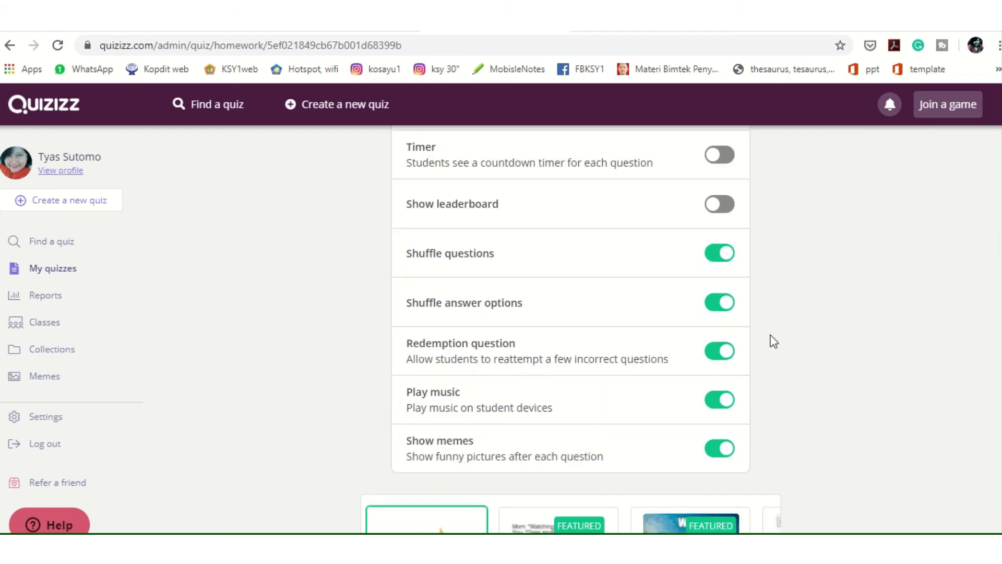
pyautogui.click(712, 259)
pyautogui.scroll(-1, 844, 308)
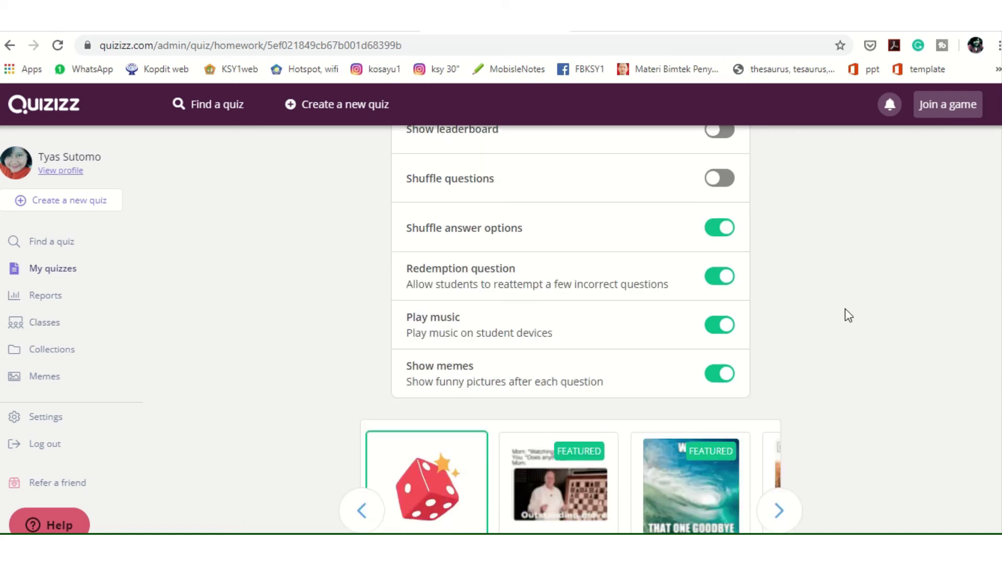
pyautogui.click(710, 234)
pyautogui.click(713, 334)
pyautogui.scroll(-4, 896, 375)
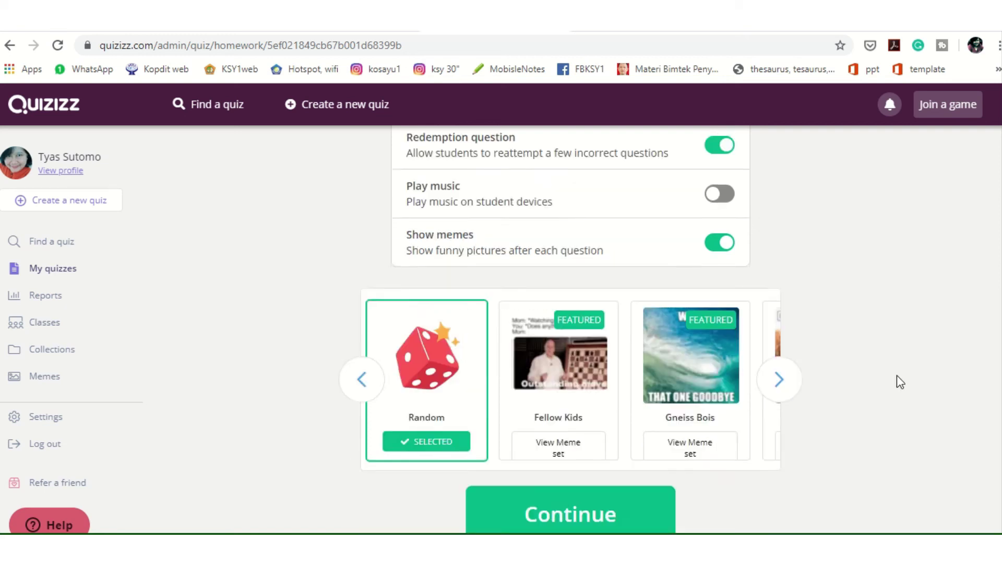
# Create the Vocabulary homework with its existing deadline, without assigning it to a class
pyautogui.scroll(10, 895, 376)
pyautogui.scroll(3, 895, 377)
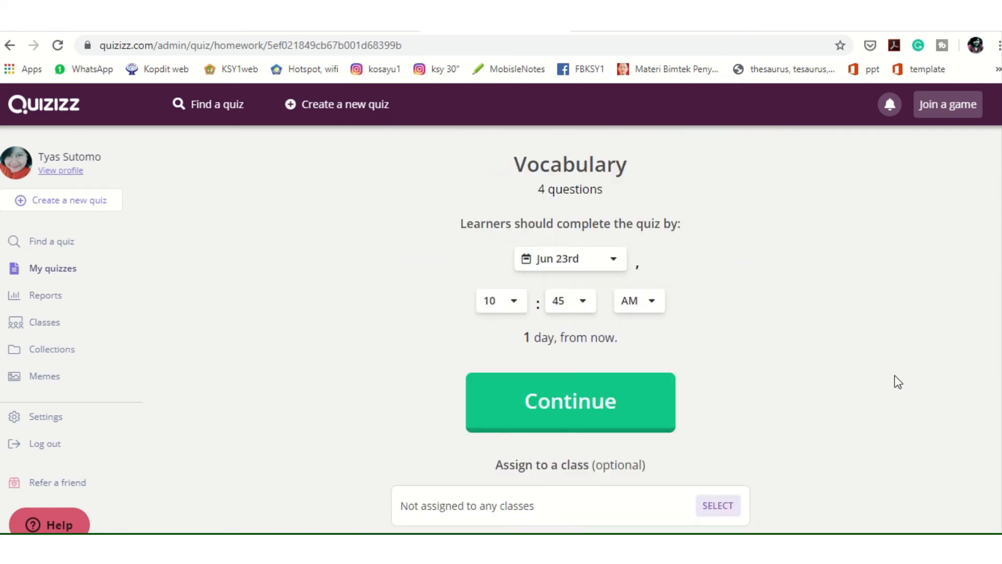
pyautogui.scroll(-3, 894, 380)
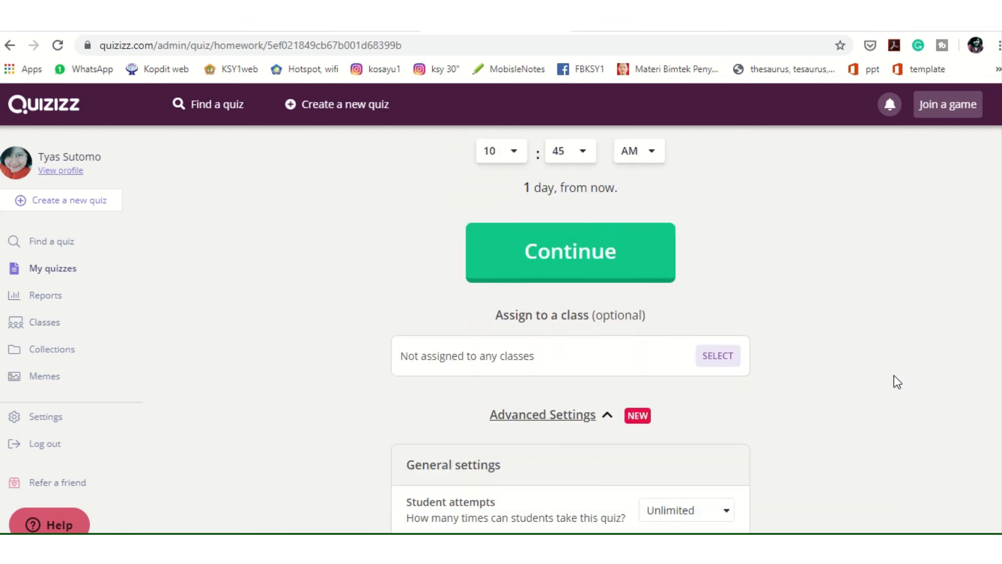
pyautogui.click(577, 265)
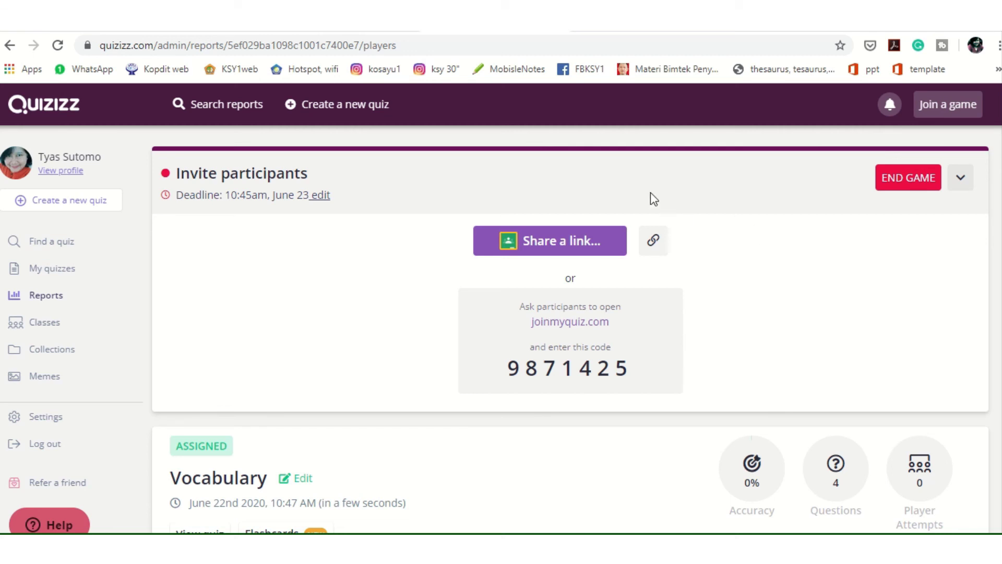
# Share the homework through Google Classroom with the Bahasa Inggris untuk Guru class, titling the assignment "Vocabulary"
pyautogui.click(553, 249)
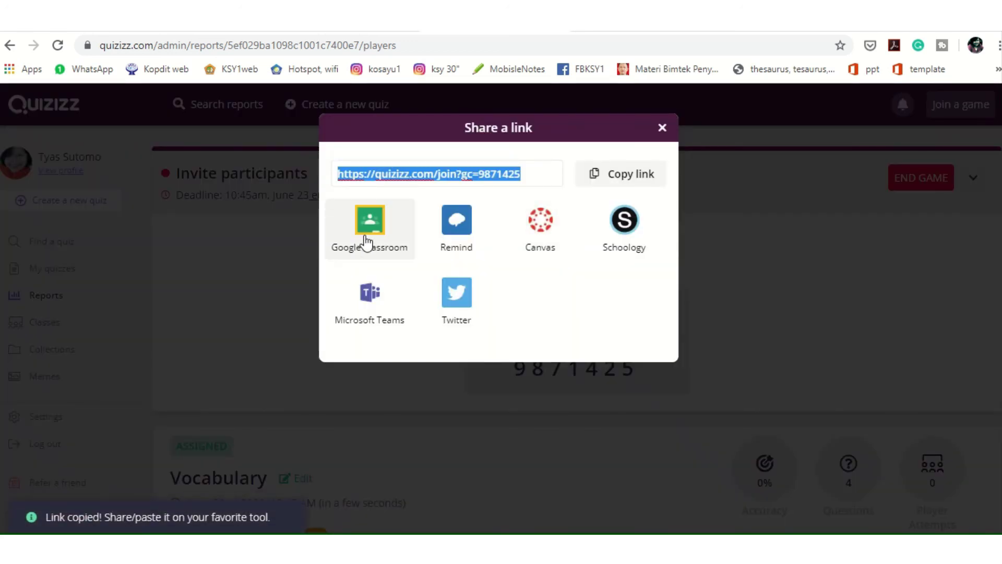
pyautogui.click(368, 241)
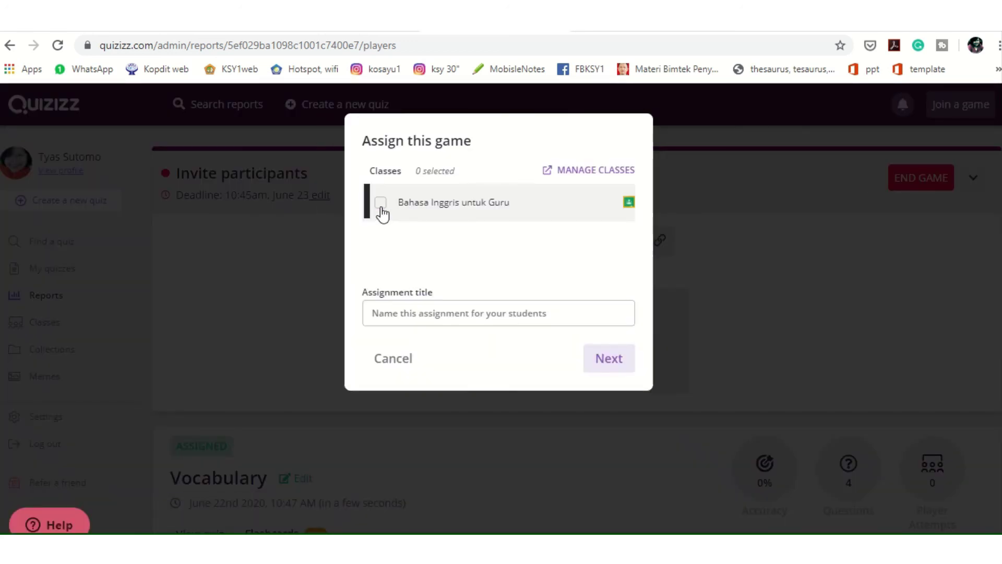
pyautogui.click(381, 209)
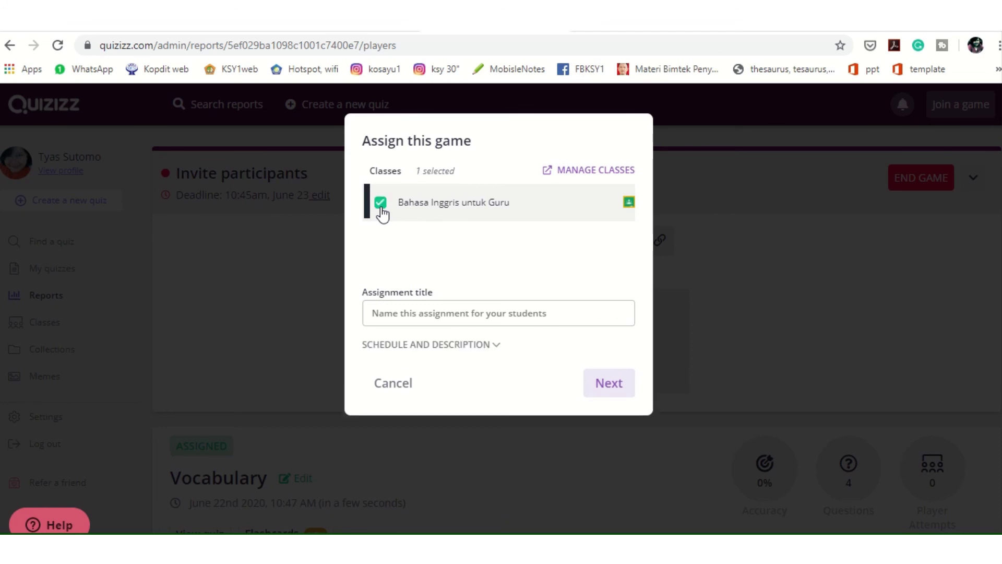
pyautogui.click(474, 316)
pyautogui.write('Vocabula')
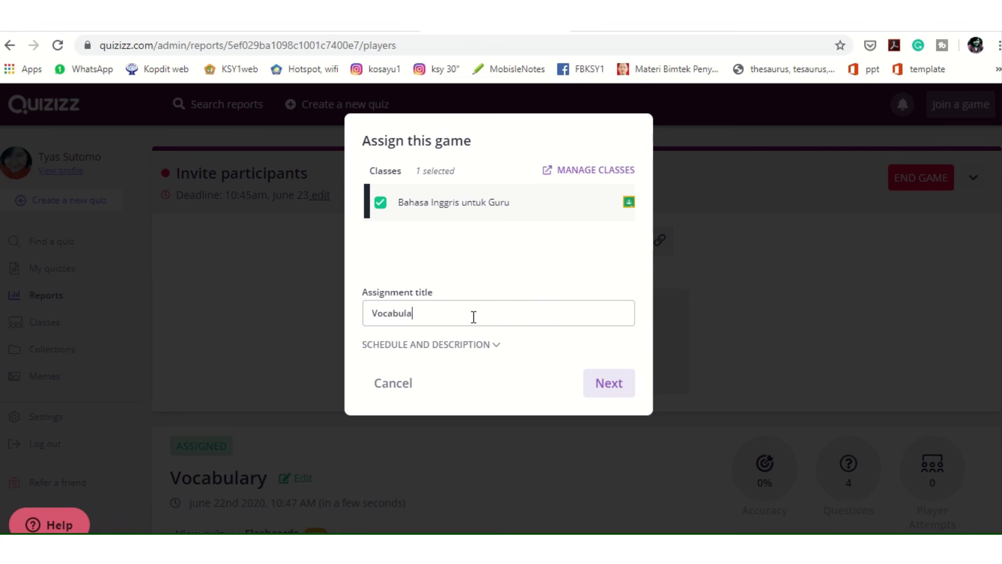
pyautogui.write('ry')
# Add the assignment description "Klik link di bawah ini" and submit the assignment with its existing start time
pyautogui.click(496, 346)
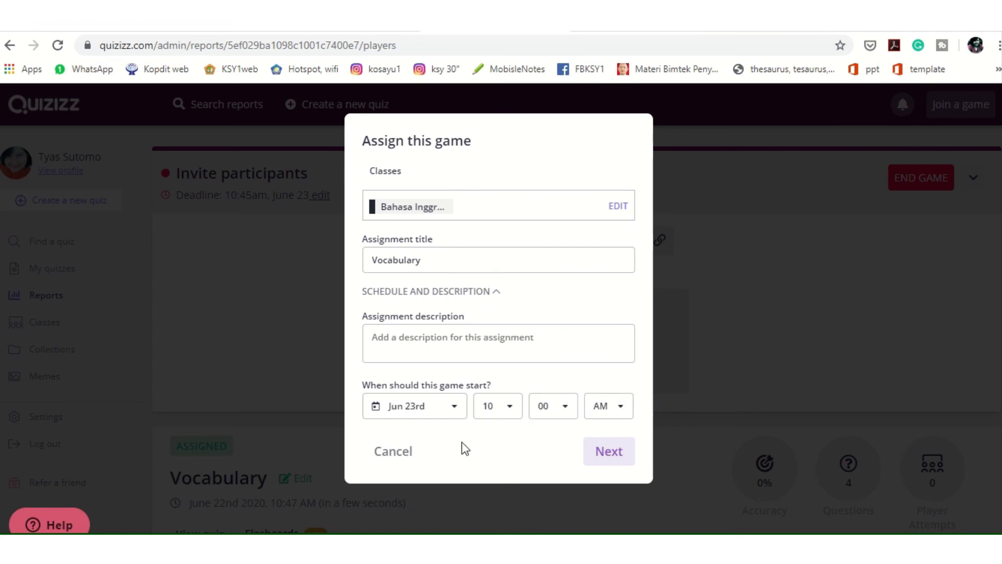
pyautogui.click(393, 343)
pyautogui.write('Kli')
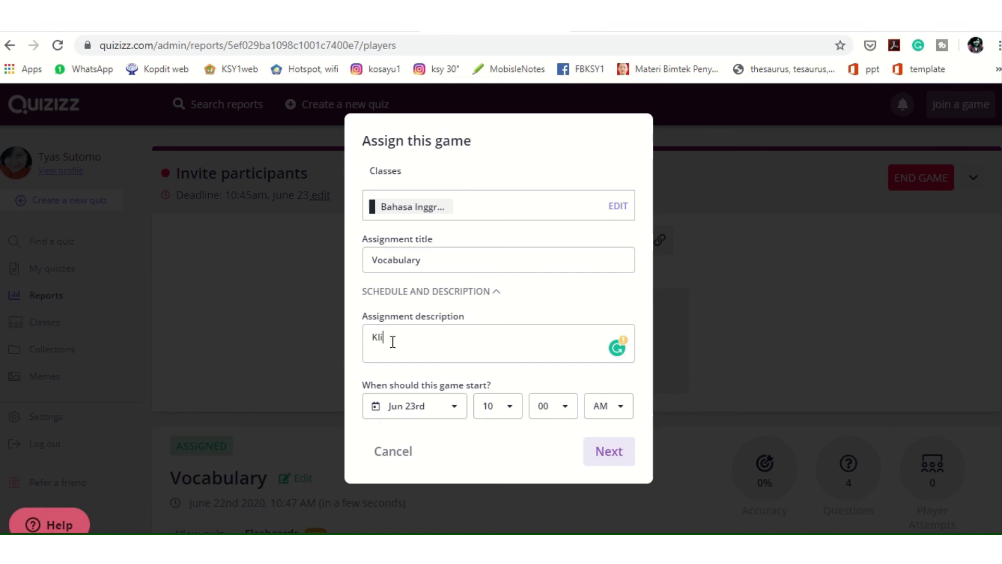
pyautogui.write('k link di bawah ini')
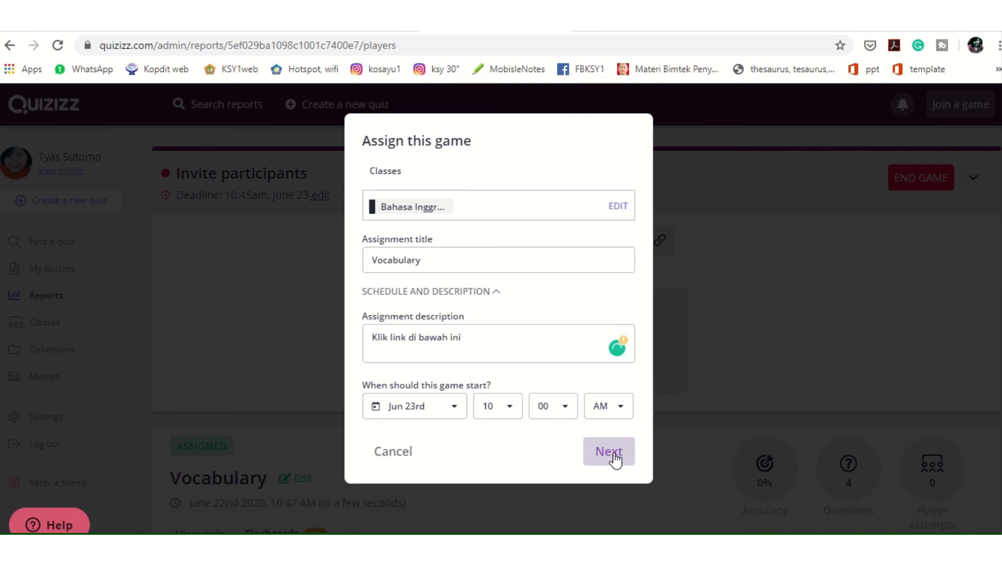
pyautogui.click(614, 455)
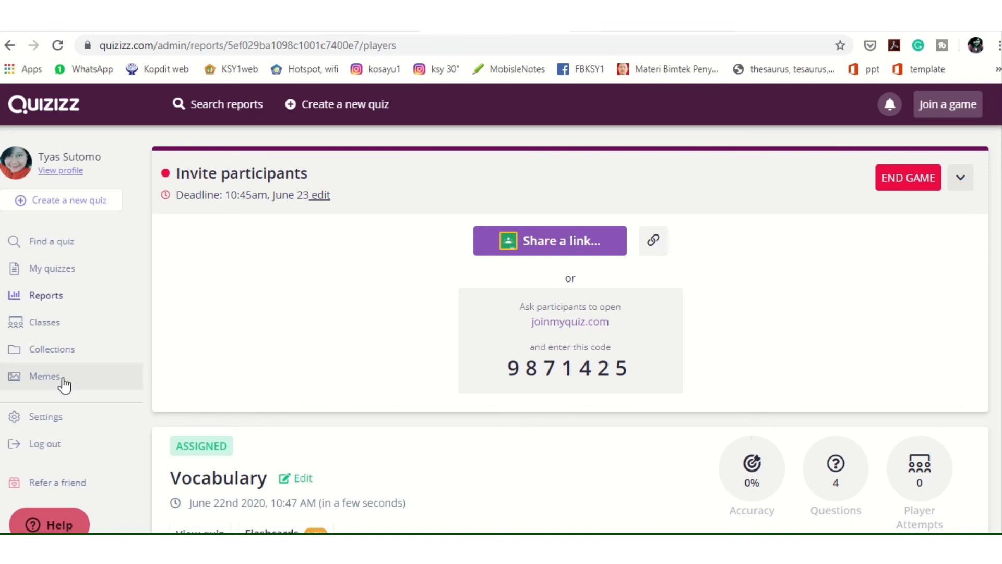
# View the Quizizz classes and the class invite link posted in the Bahasa Inggris untuk Guru stream in Google Classroom
pyautogui.click(52, 324)
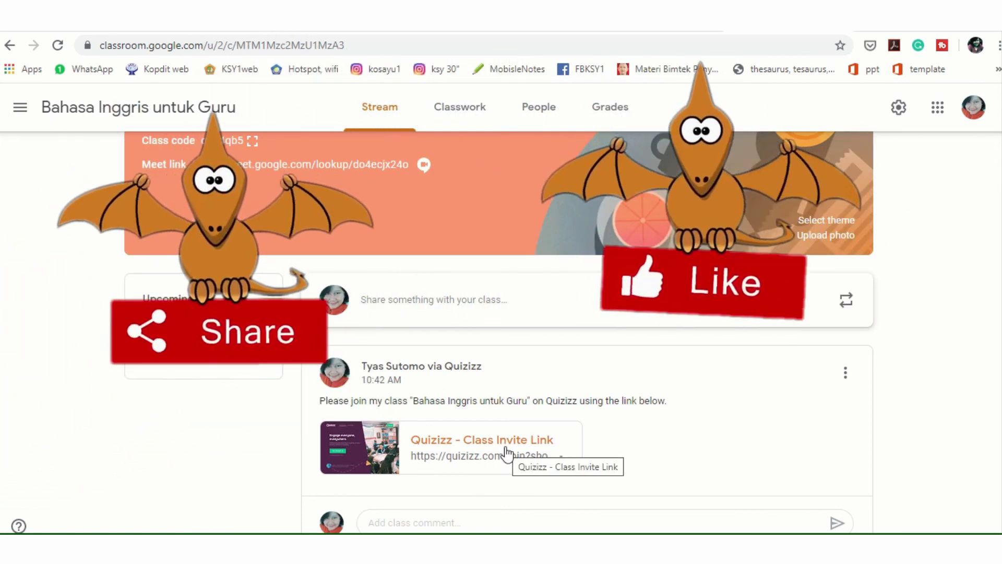
pyautogui.click(505, 452)
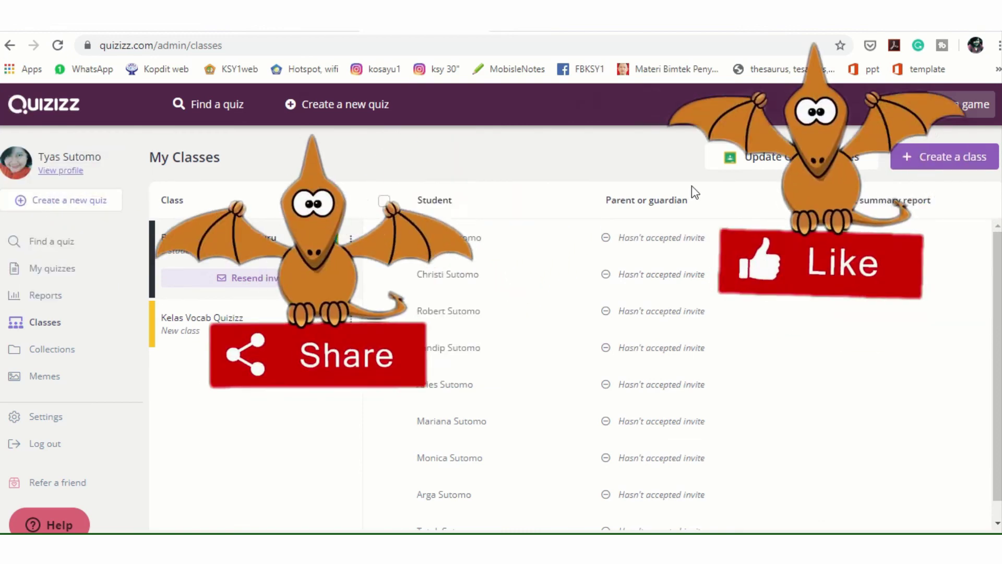